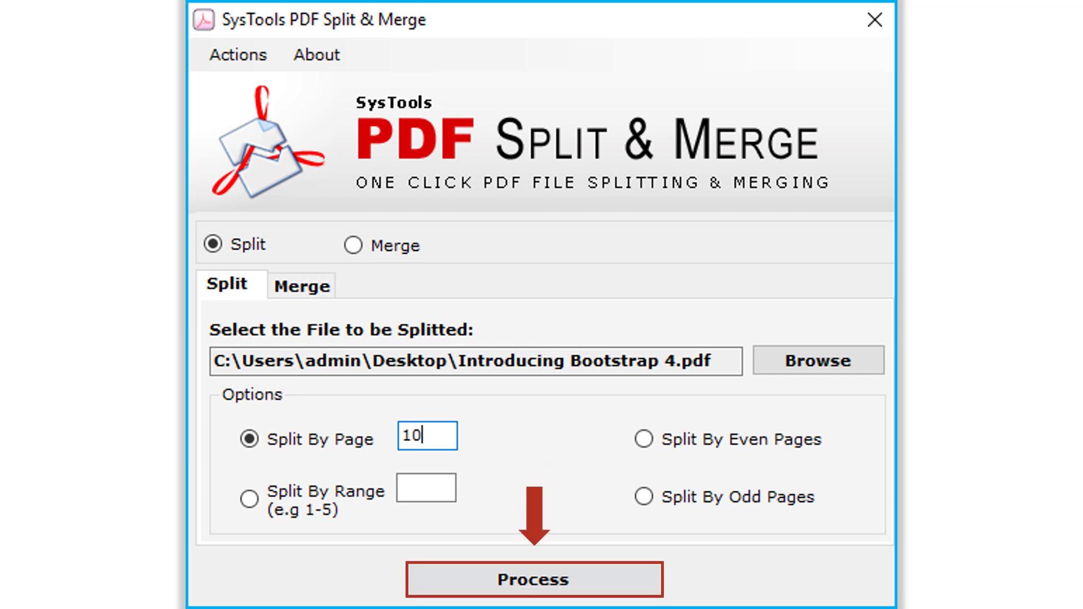
- Start splitting Introducing Bootstrap 4.pdf into 10-page files, bringing up the output folder prompt
key(Return)
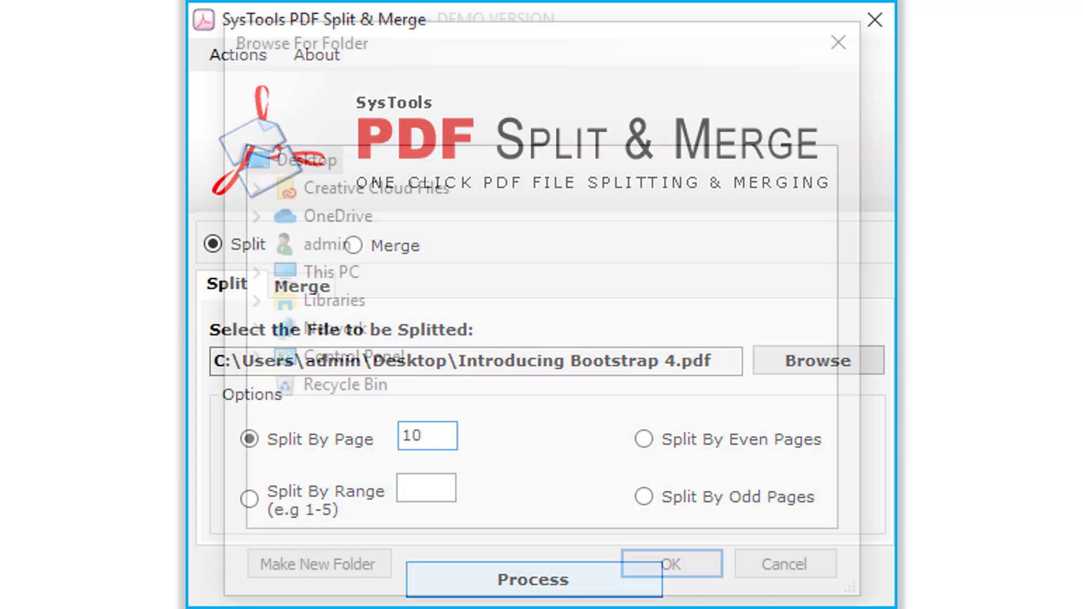